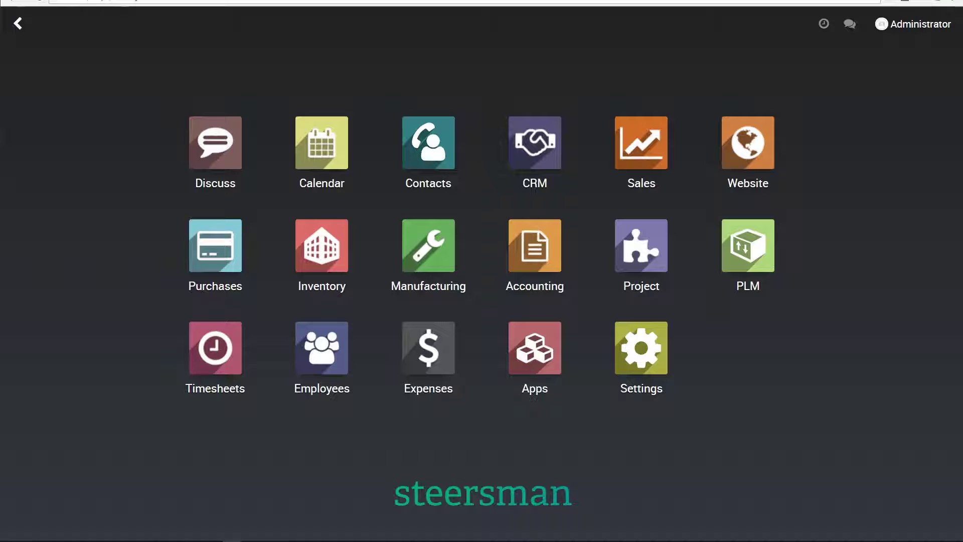
Step: Open the Inventory product catalogue and show it as a list to review on-hand and forecasted quantities
click(322, 245)
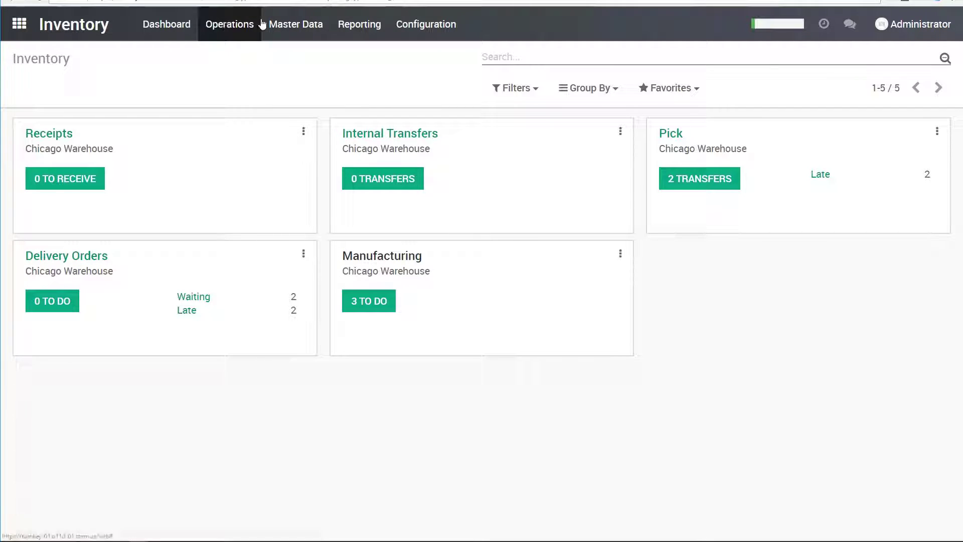
click(295, 24)
click(326, 74)
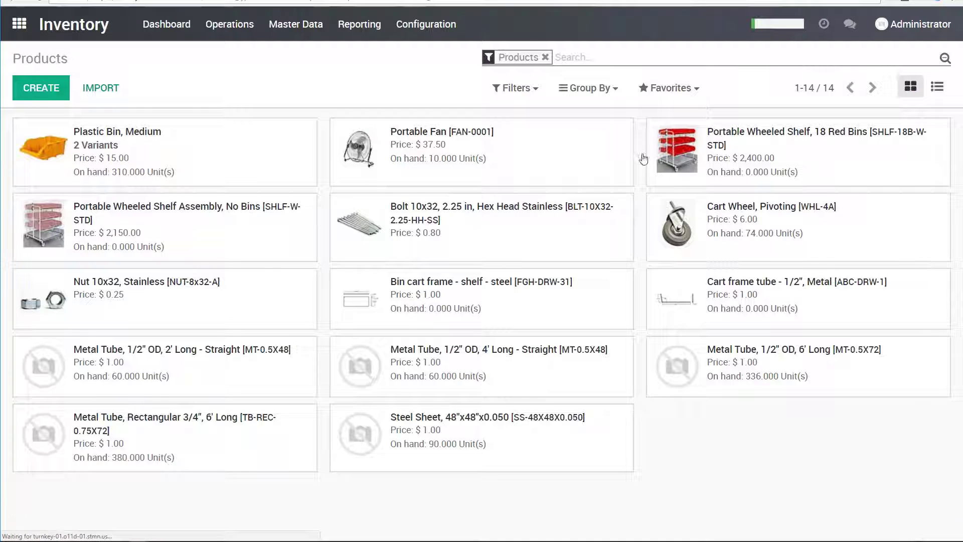
click(944, 88)
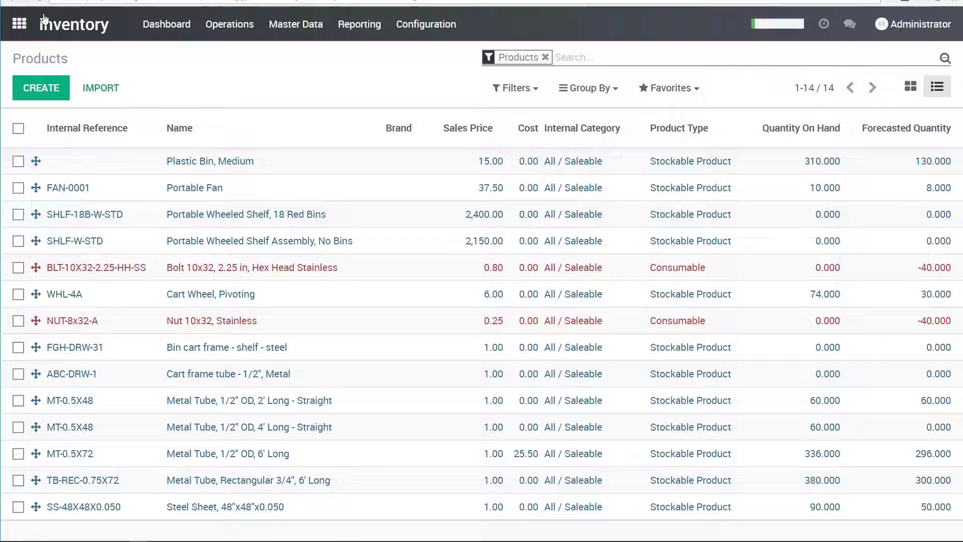
Step: Record production of 60 units on the Bin cart frame - shelf - steel manufacturing order and mark it as done
click(21, 25)
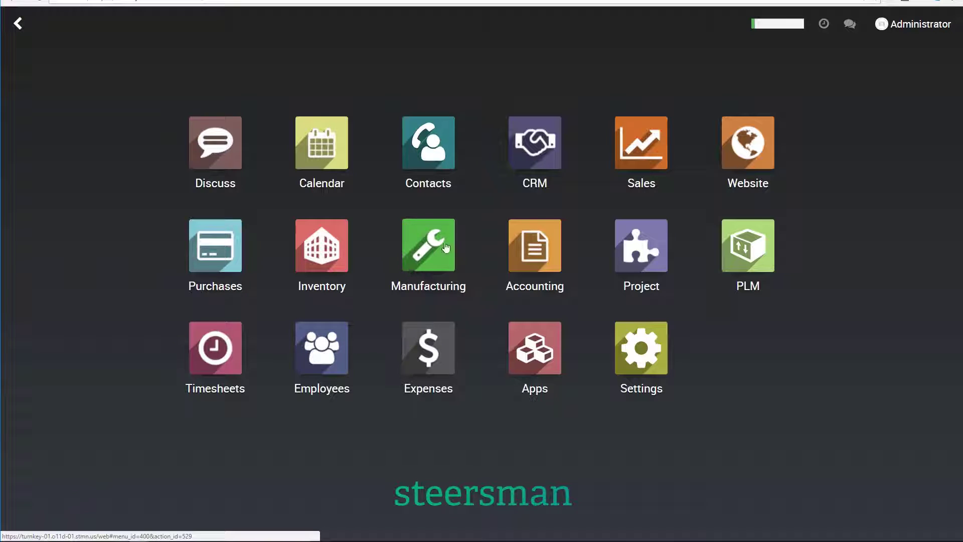
click(431, 251)
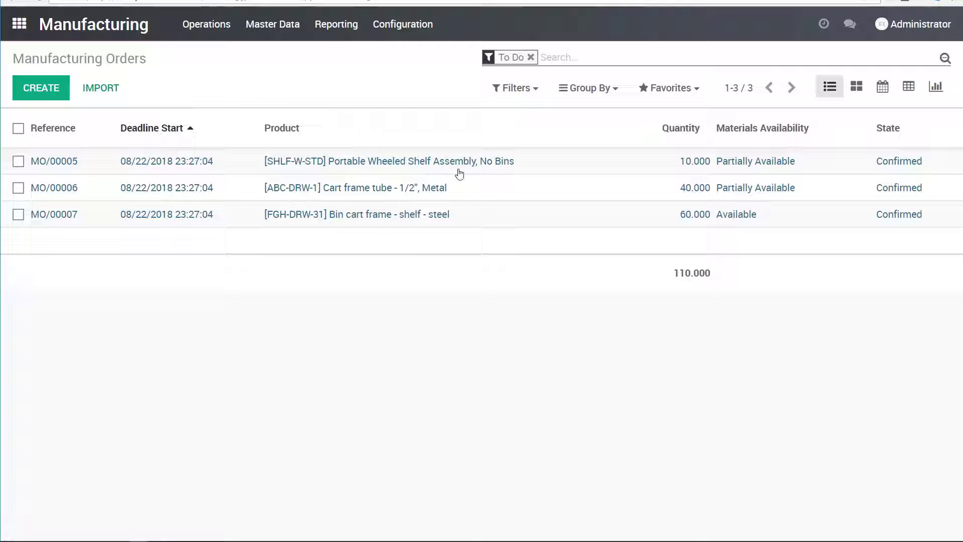
click(444, 208)
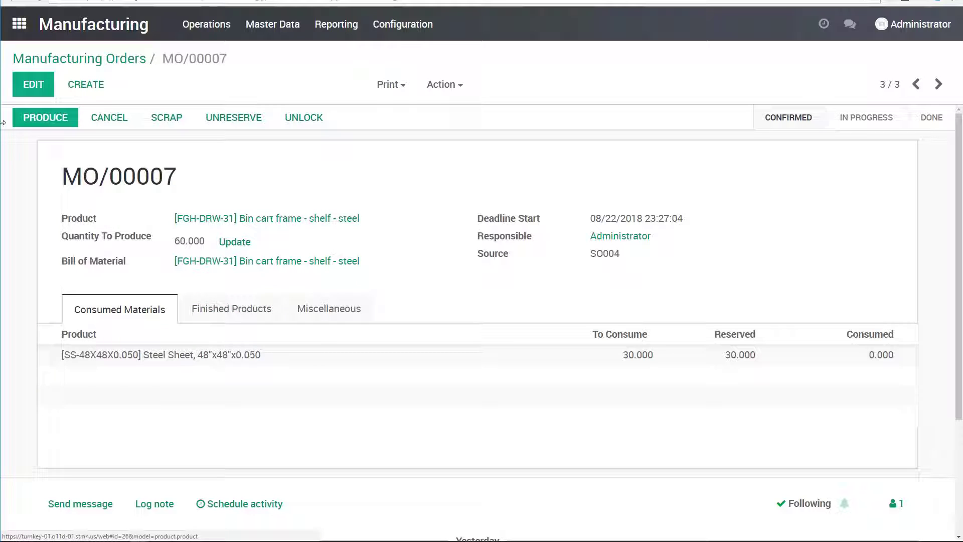
click(44, 121)
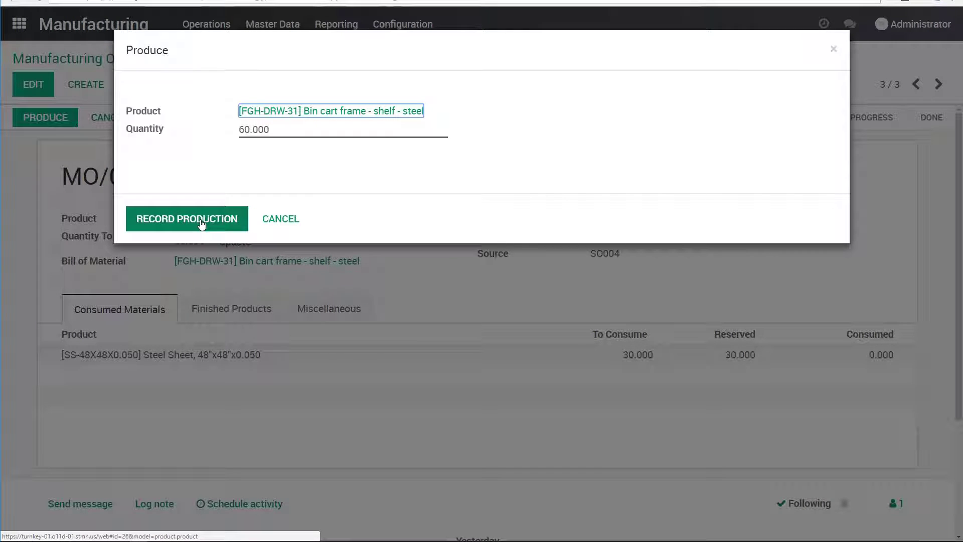
click(202, 221)
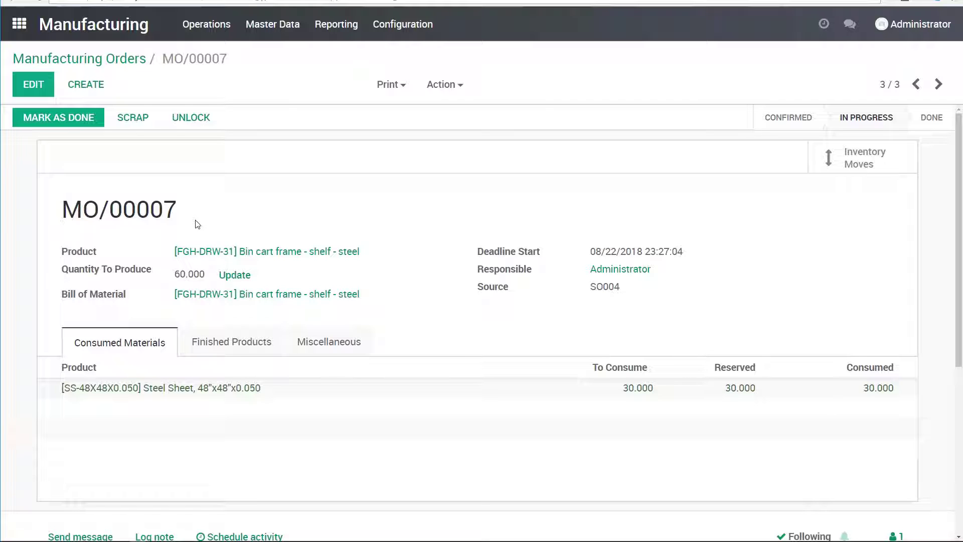
click(73, 119)
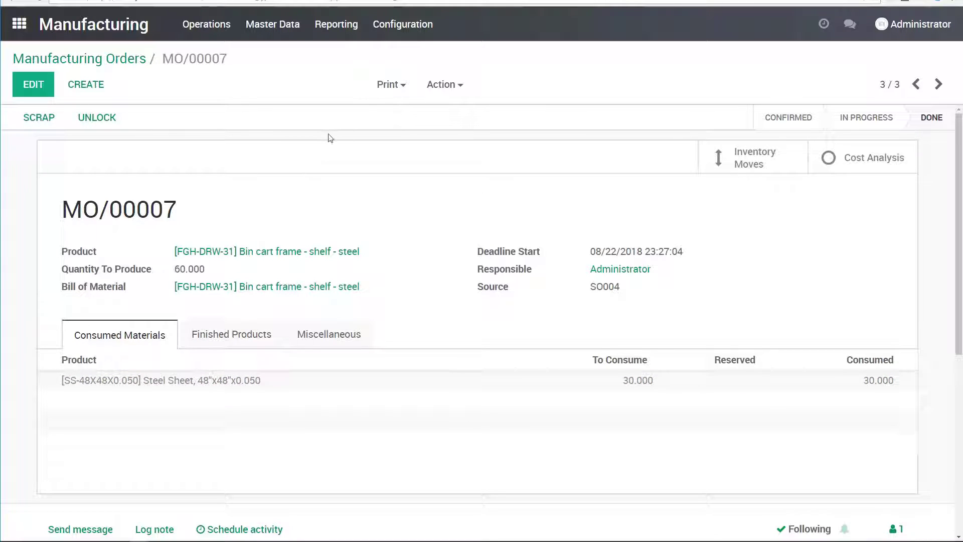
Step: Check material availability for the Cart frame tube - 1/2", Metal manufacturing order, record production of 40 units, and mark it as done
click(111, 60)
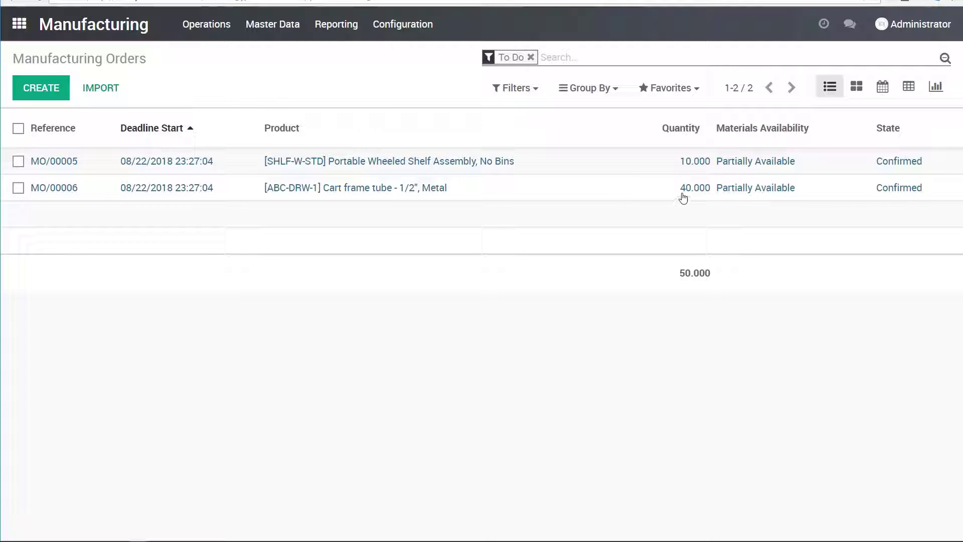
click(372, 192)
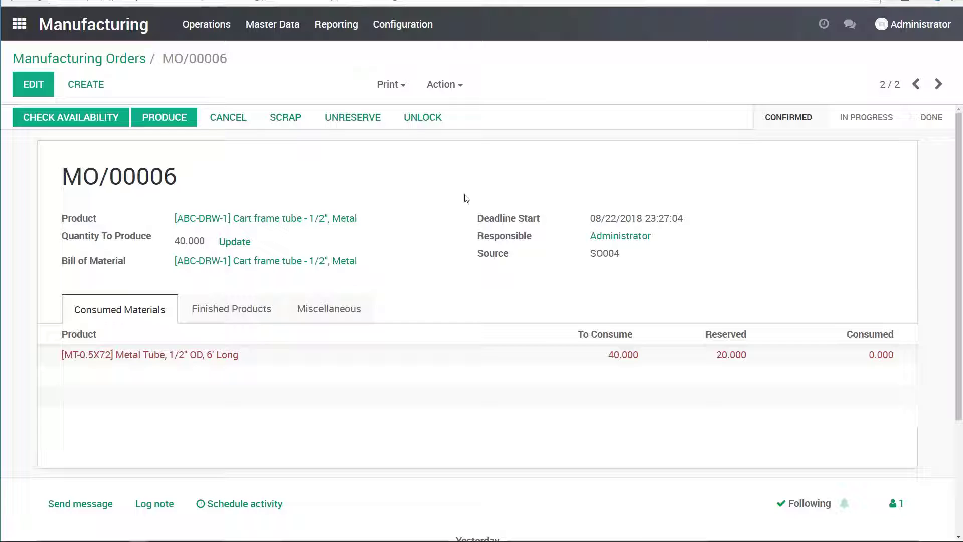
click(85, 122)
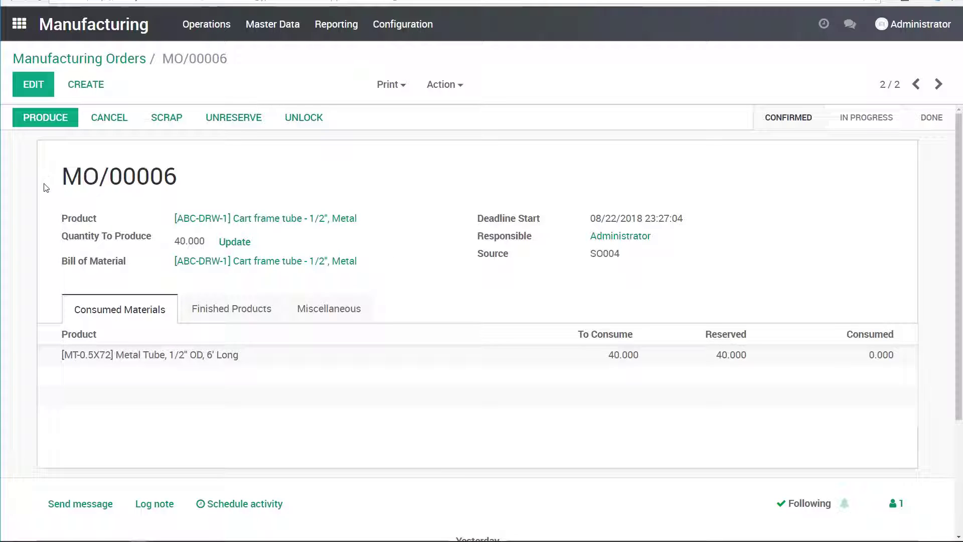
click(46, 118)
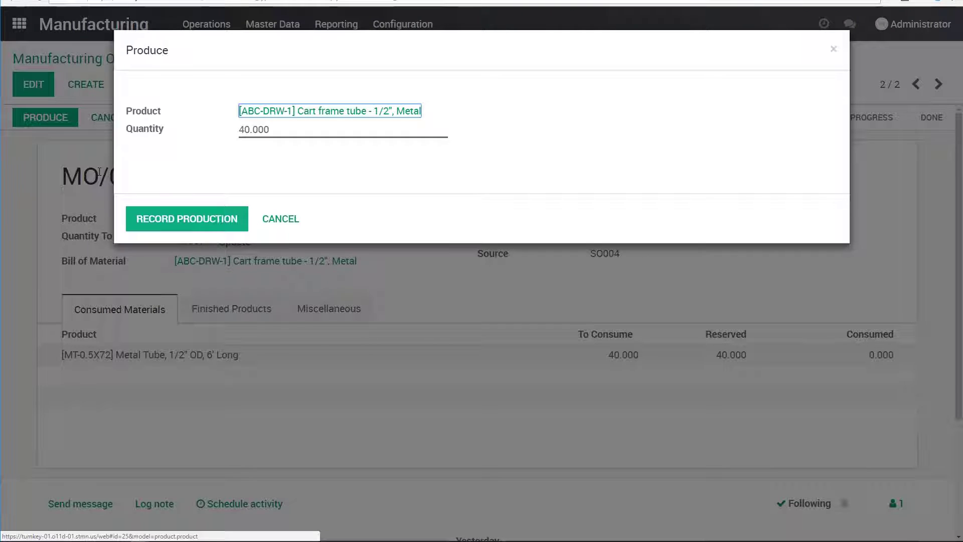
click(213, 225)
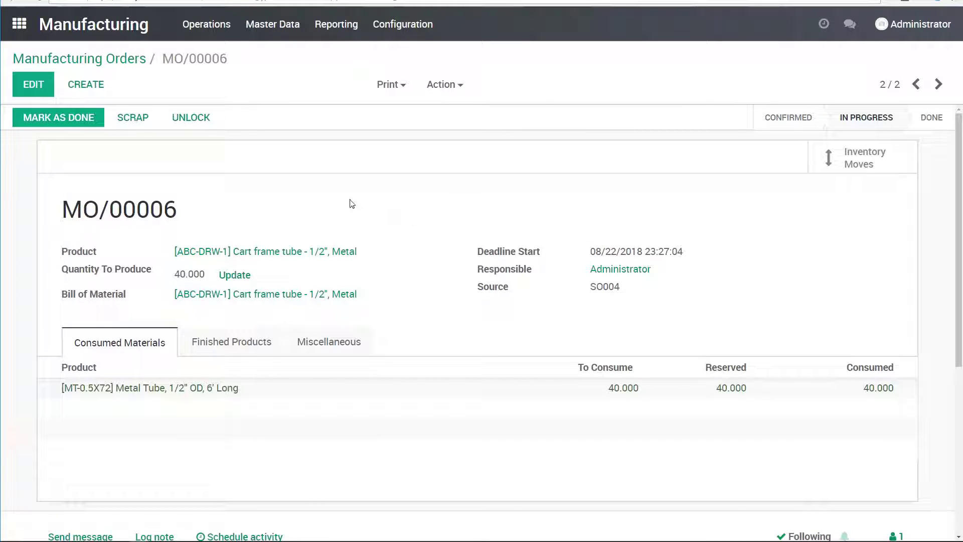
click(74, 120)
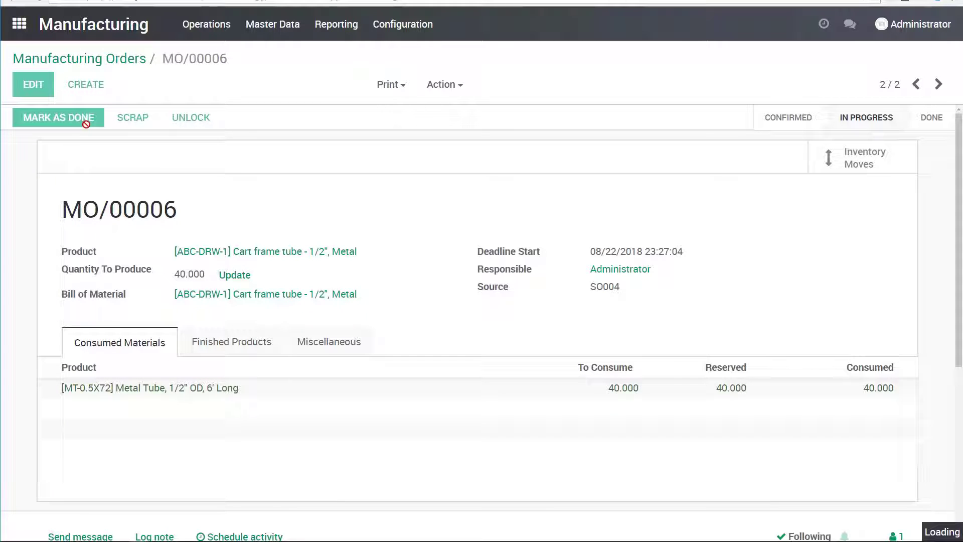
Step: Open the Portable Wheeled Shelf Assembly, No Bins manufacturing order and check its material availability
click(117, 61)
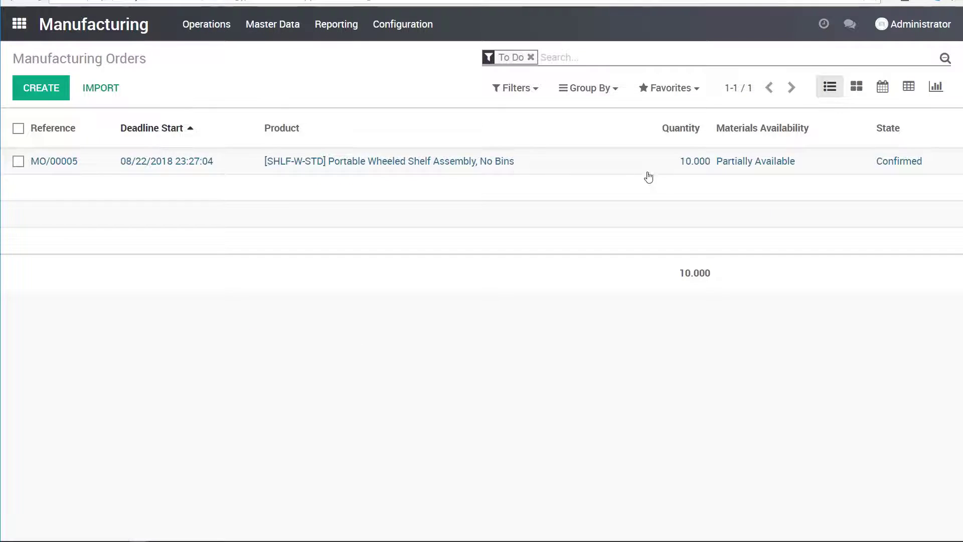
click(430, 161)
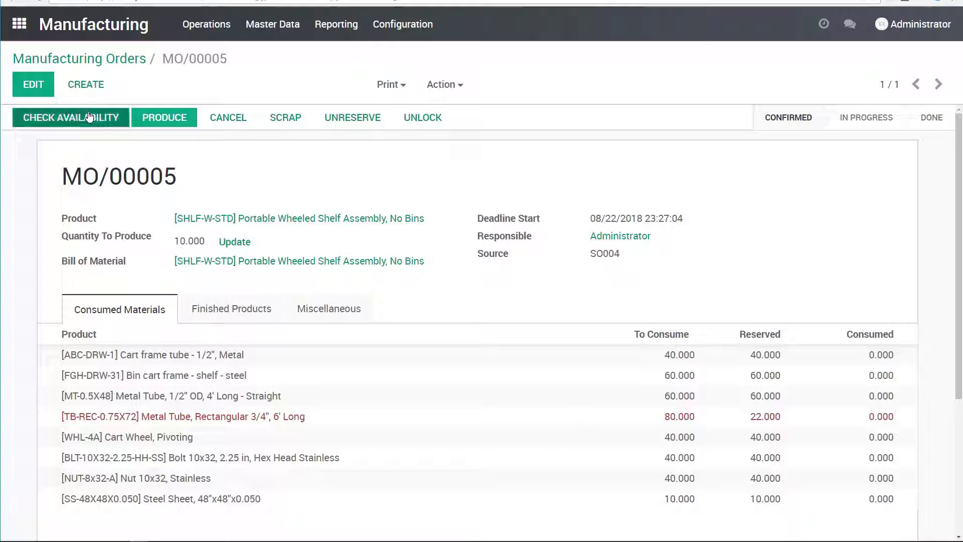
click(106, 119)
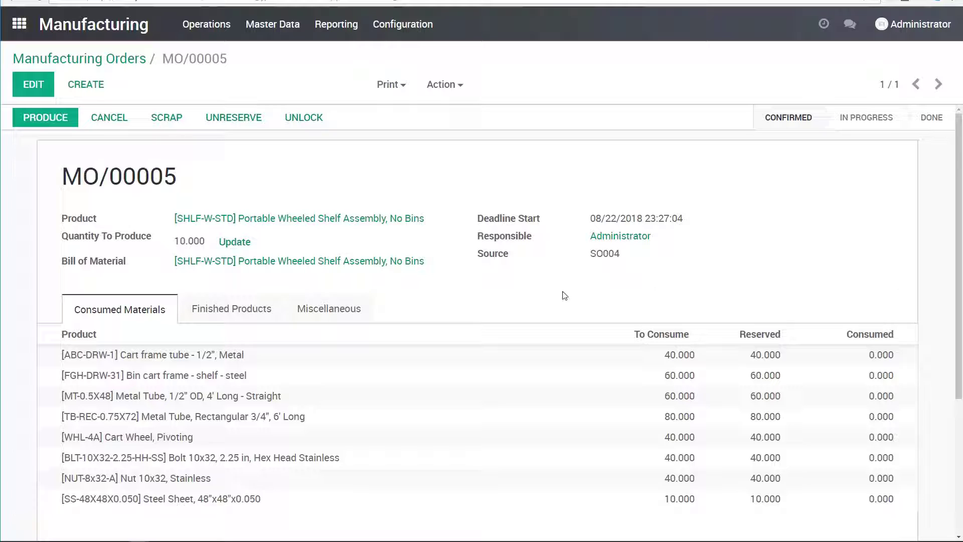
Step: Edit the shelf assembly order and update its quantity to produce to 5
click(49, 93)
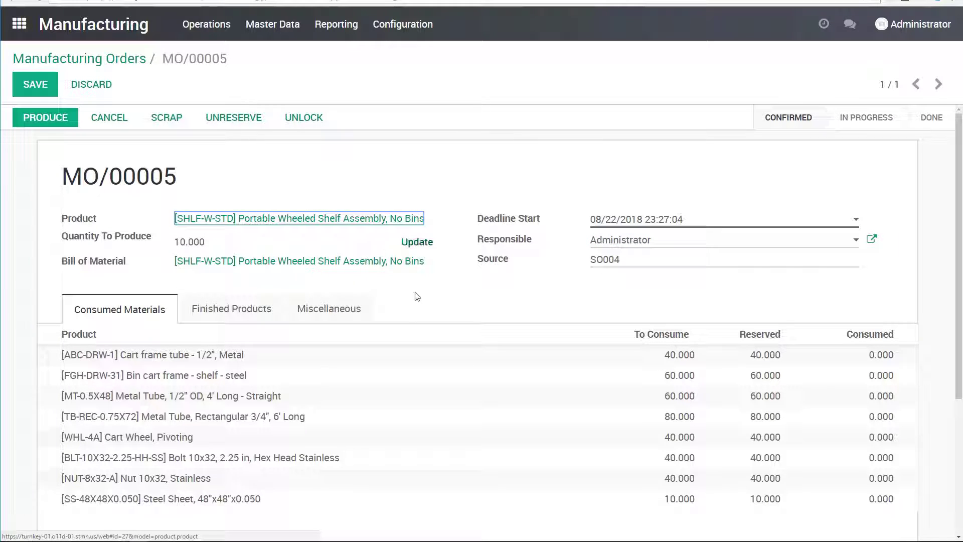
click(883, 359)
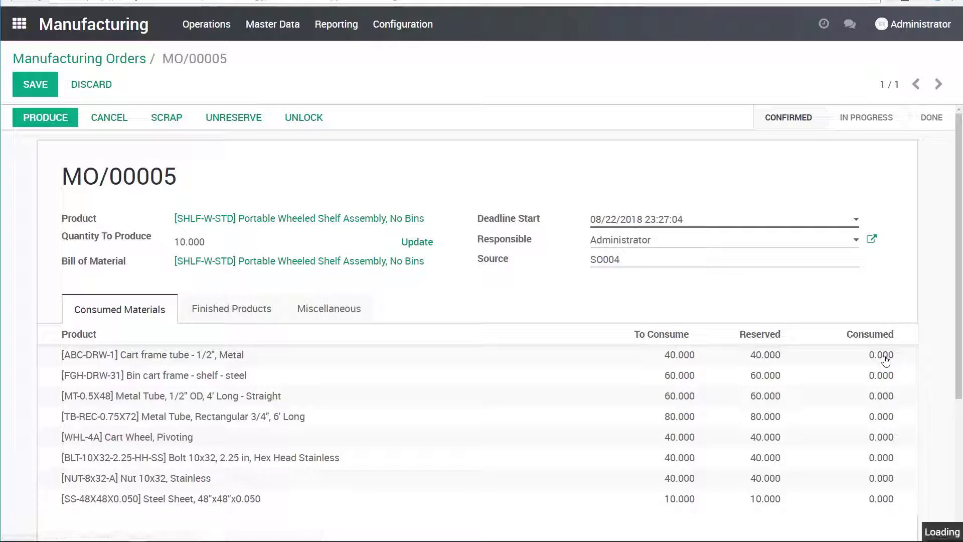
click(150, 221)
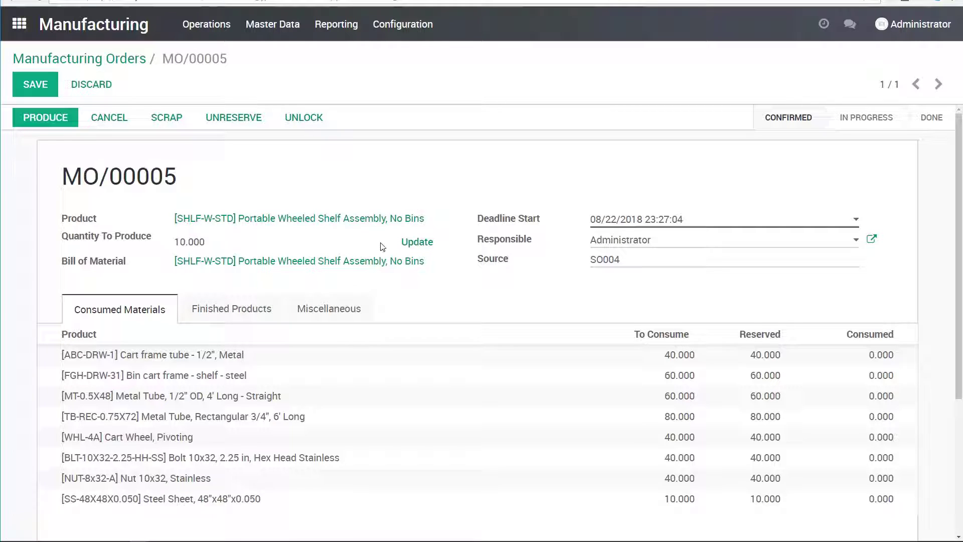
click(420, 243)
double_click(266, 104)
text(5)
click(173, 167)
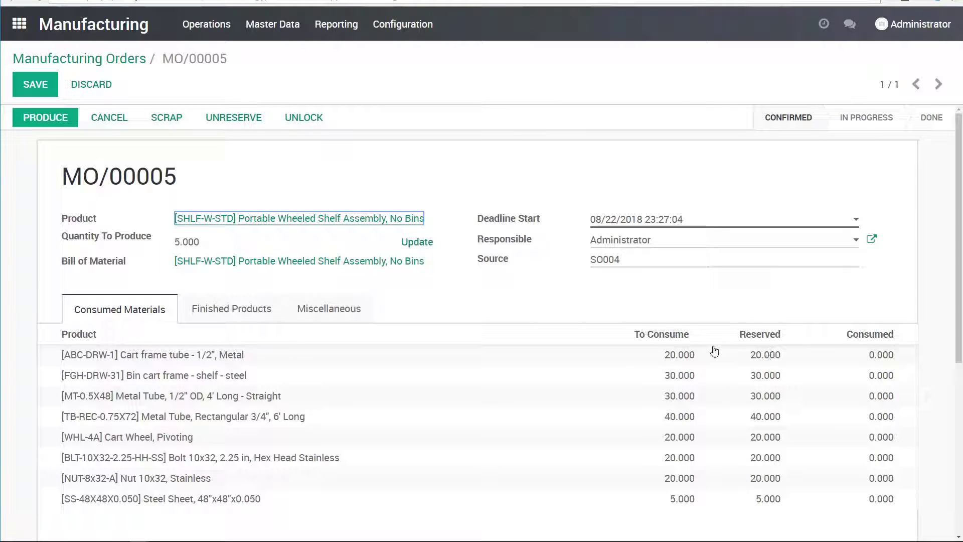
Step: Look through the shelf assembly order's finished products and miscellaneous details, and return to its consumed materials
click(211, 315)
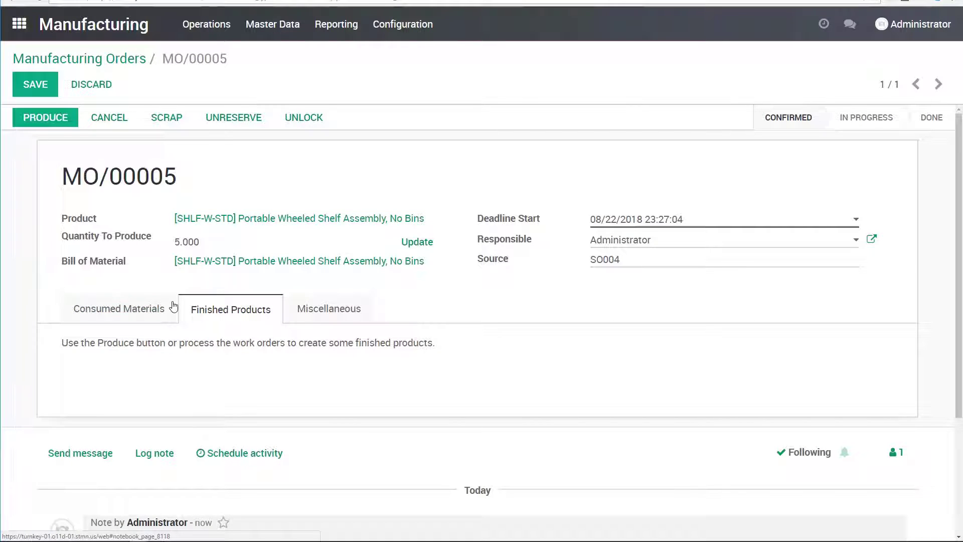
click(359, 308)
click(142, 312)
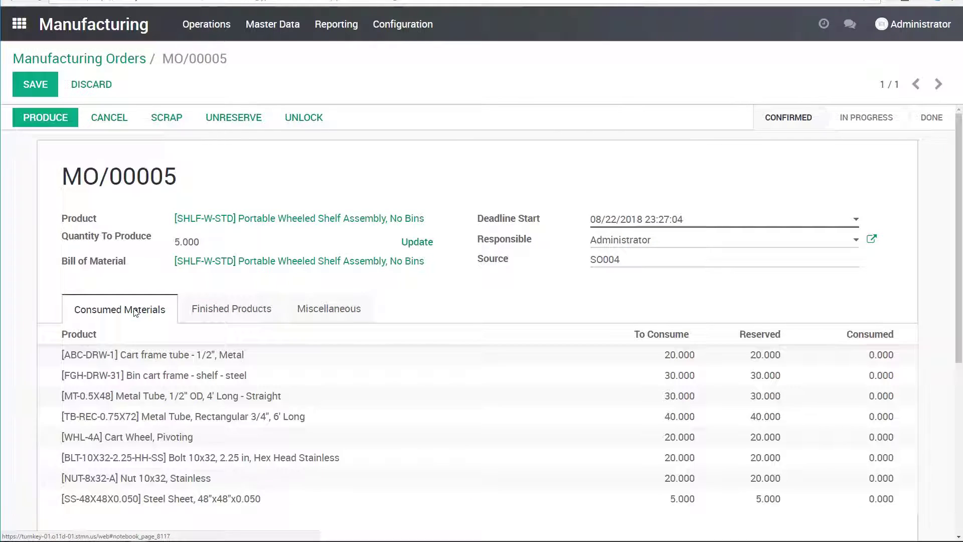
Step: Record production of 5 units of the shelf assembly, mark the order as done, and save it
click(46, 119)
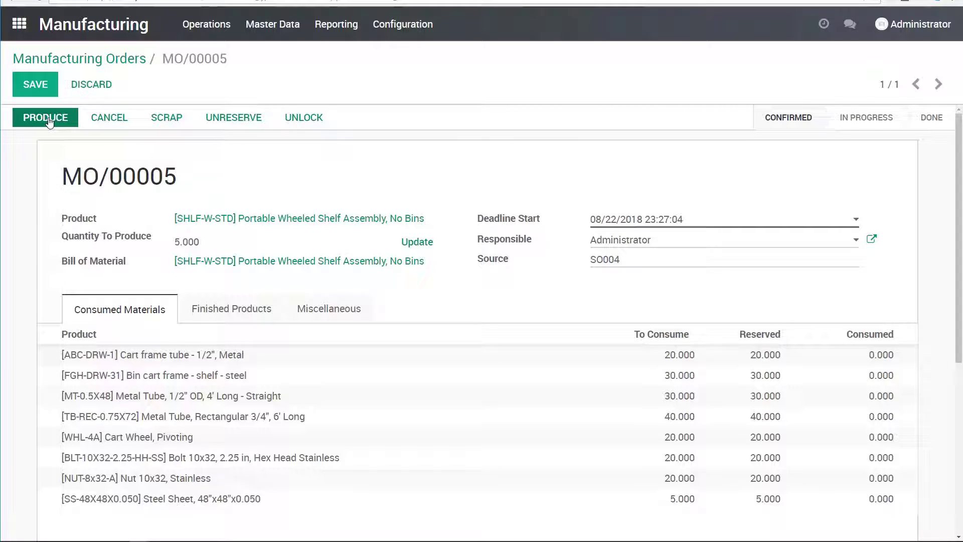
click(46, 118)
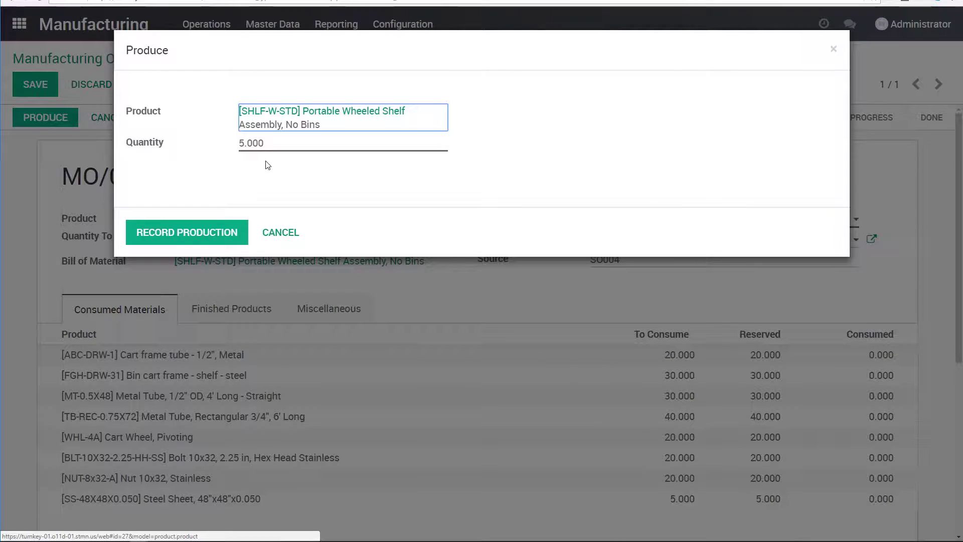
click(187, 232)
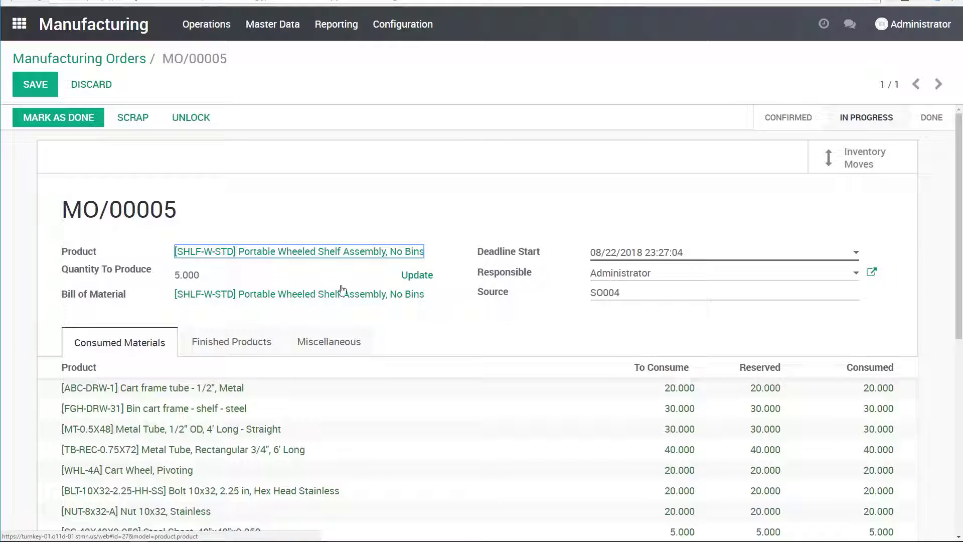
click(62, 120)
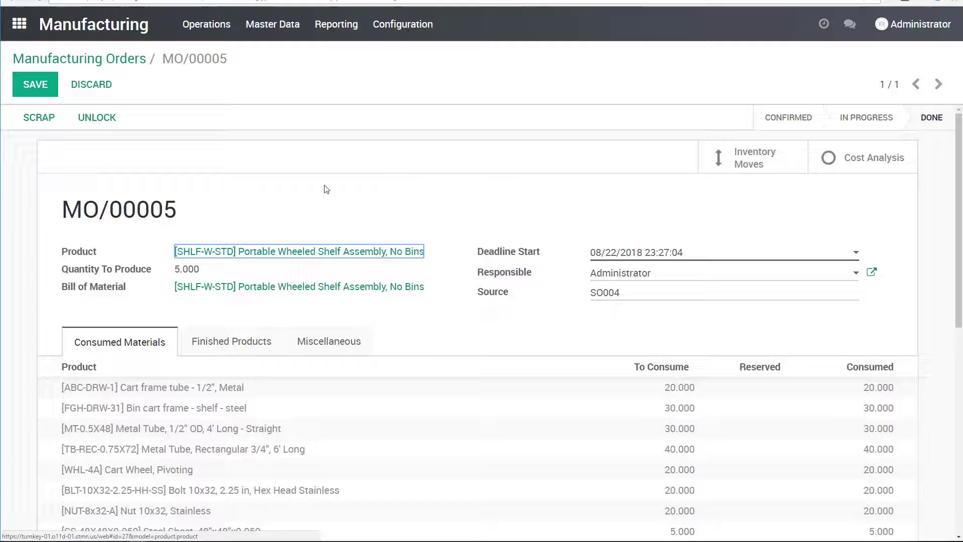
click(42, 89)
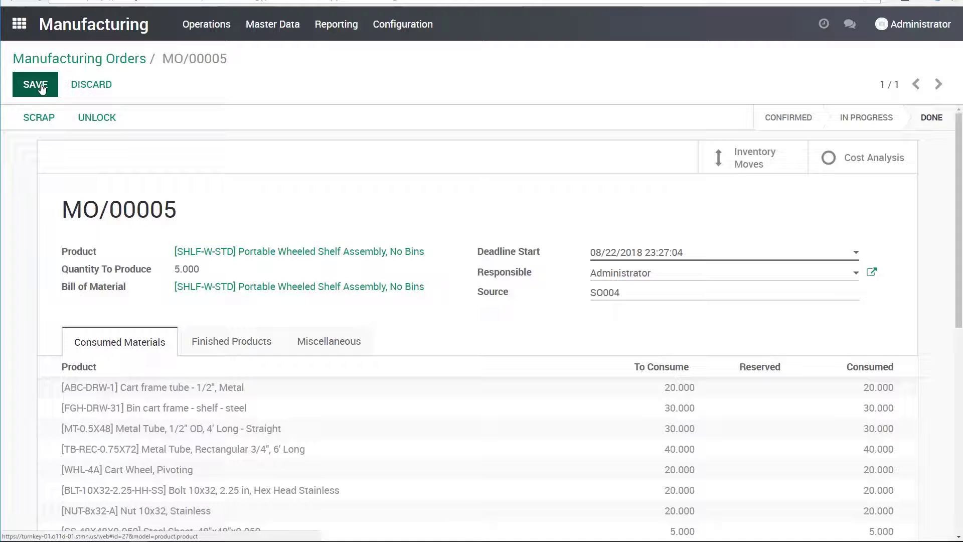
Step: Open the shelf assembly order's cost analysis and examine the raw material costs, total cost and unit cost
click(874, 160)
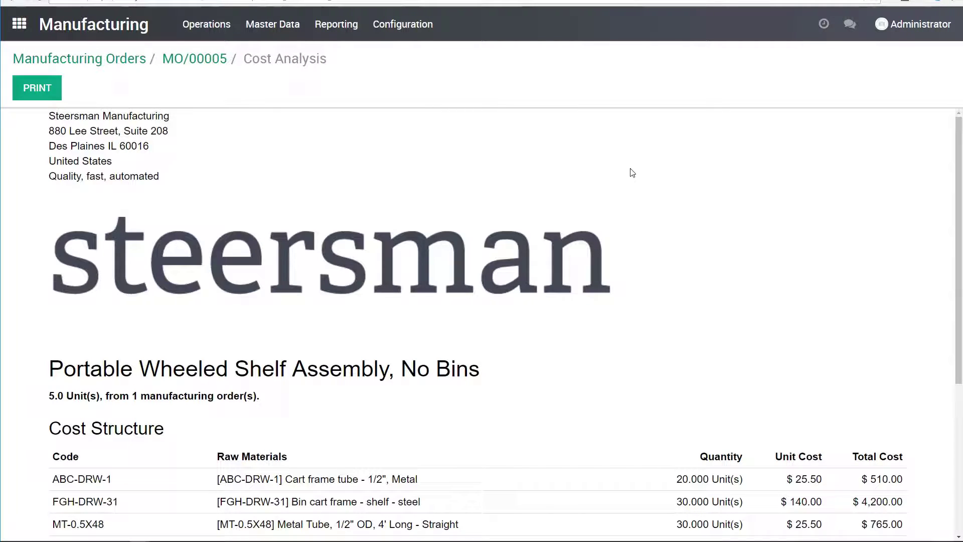
scroll(632, 172, down, 4)
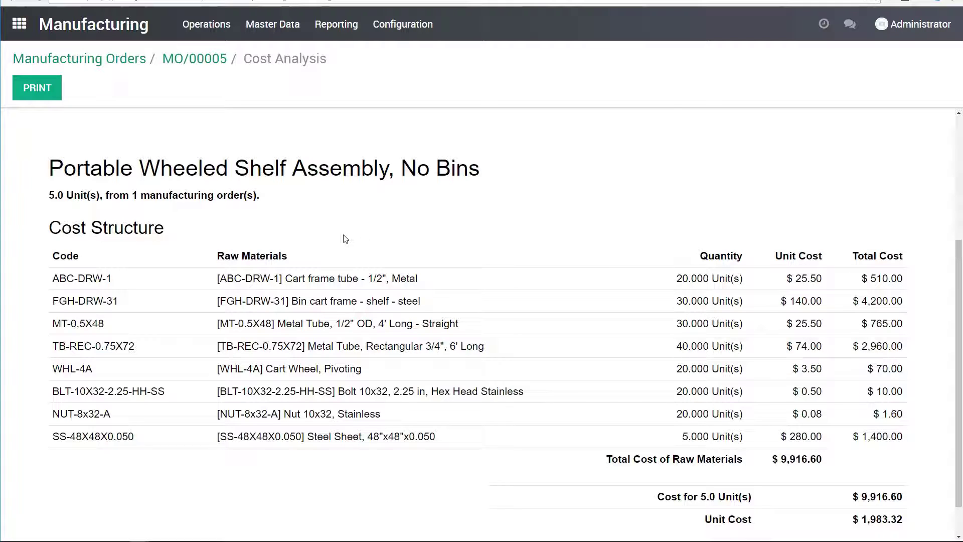
scroll(12, 327, up, 2)
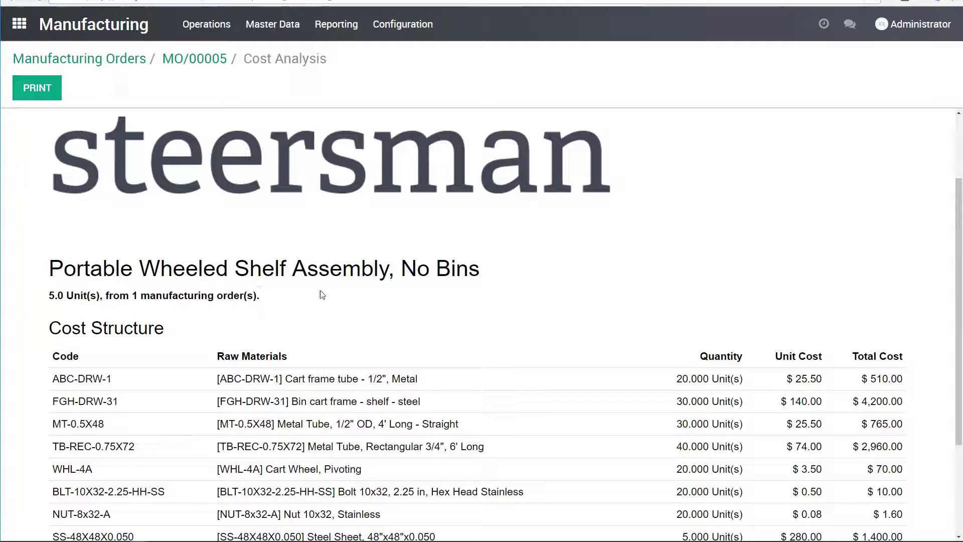
drag(54, 267, 472, 269)
click(468, 270)
scroll(467, 269, down, 1)
scroll(467, 269, down, 2)
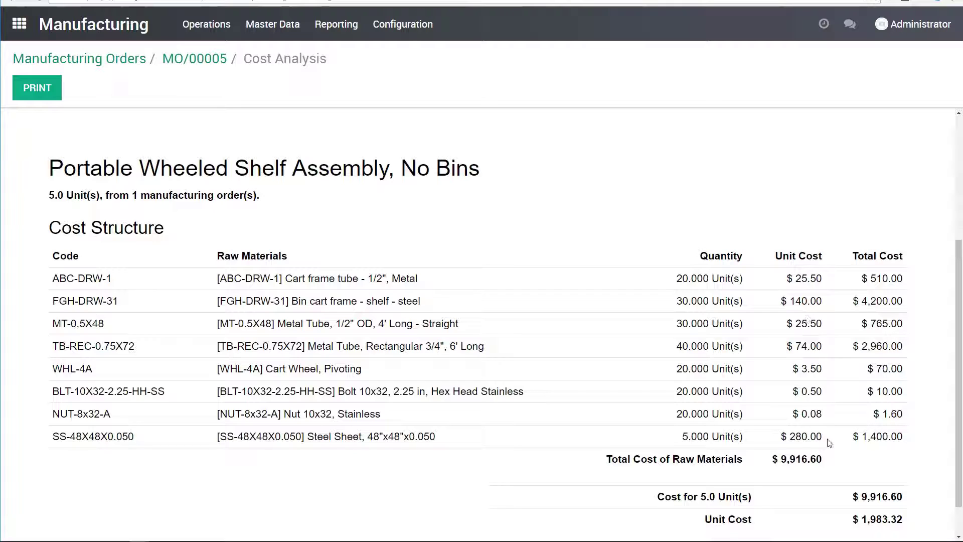
scroll(852, 423, down, 1)
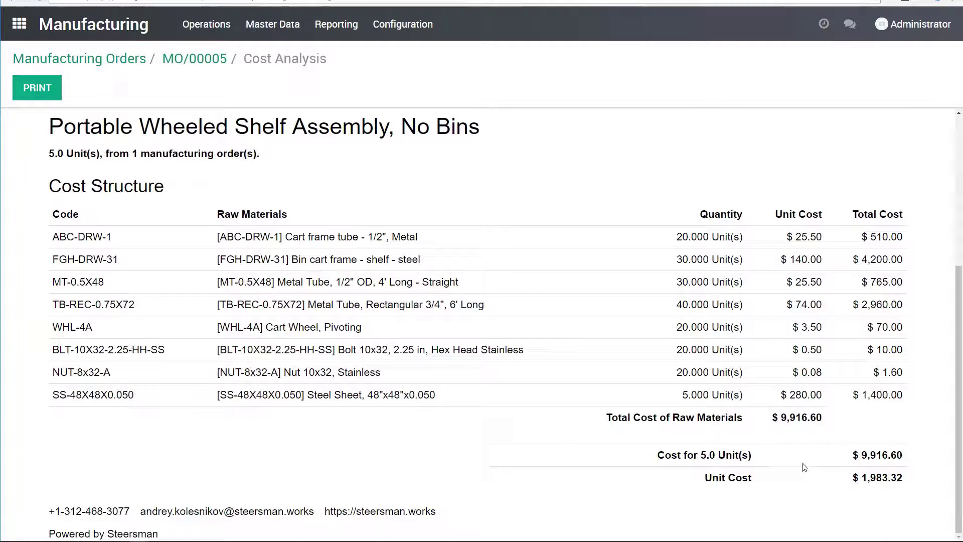
double_click(881, 456)
click(900, 455)
drag(863, 479, 898, 480)
scroll(785, 396, up, 5)
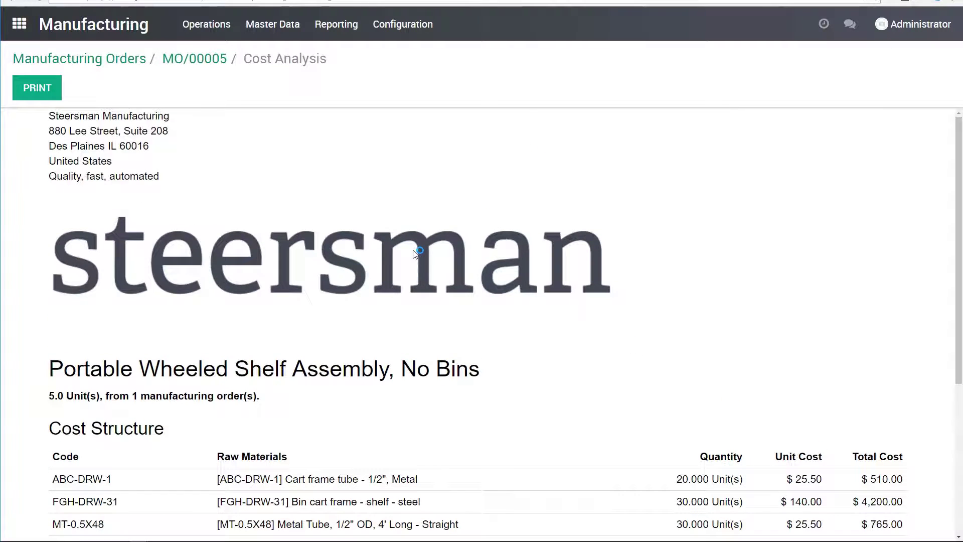
Step: Review the shelf assembly's cost structure through to its unit cost, and return to the manufacturing orders list
scroll(417, 306, down, 5)
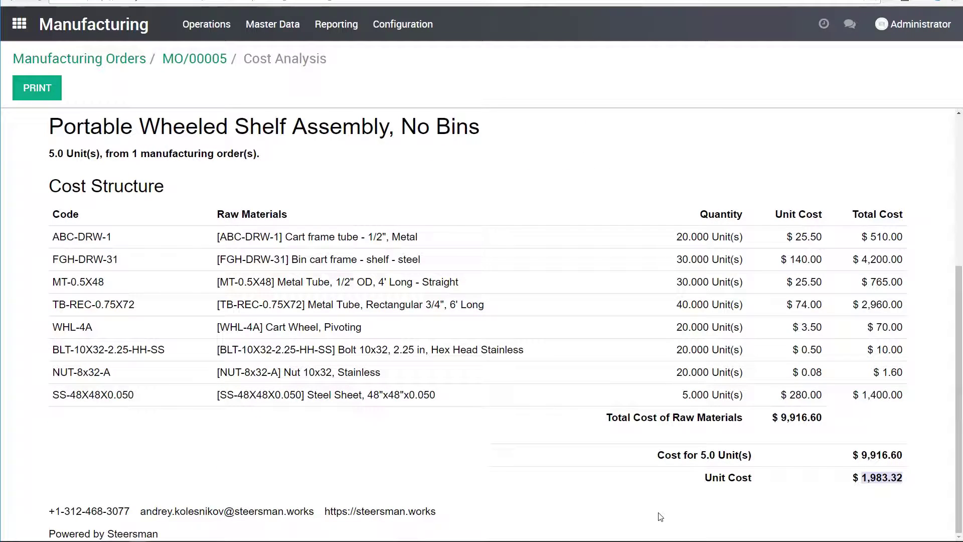
click(765, 519)
scroll(524, 363, up, 5)
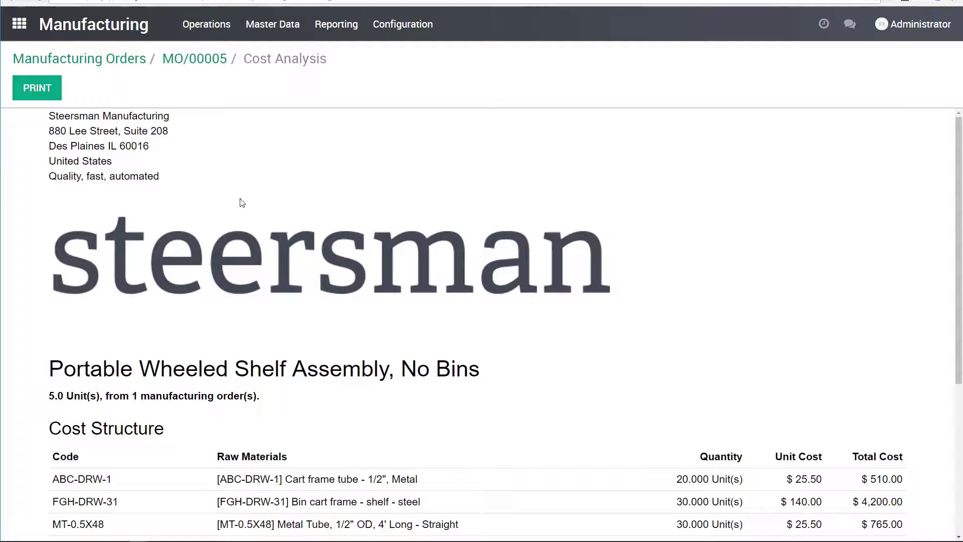
click(201, 61)
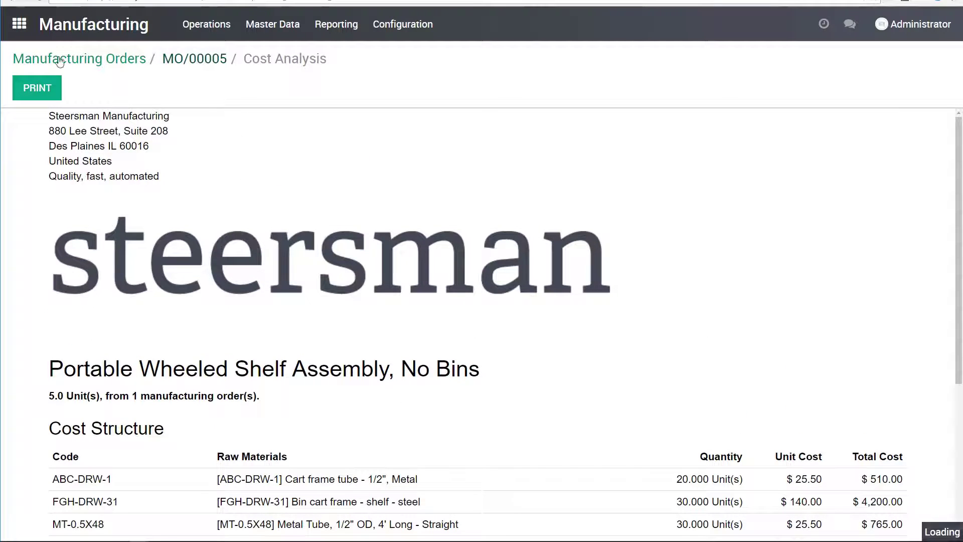
click(128, 60)
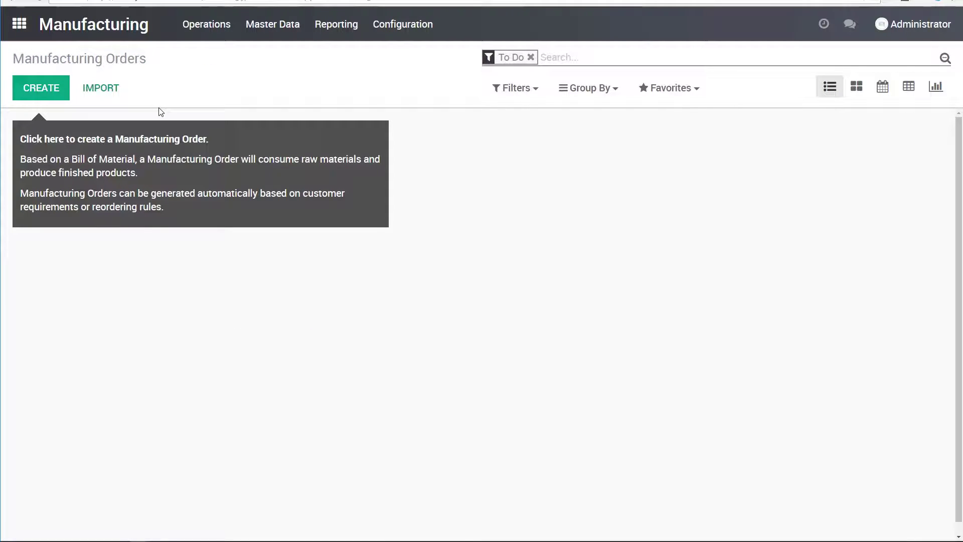
Step: Create and save a manufacturing order for 5 units of [SHLF-W-STD] Portable Wheeled Shelf Assembly, No Bins
click(52, 90)
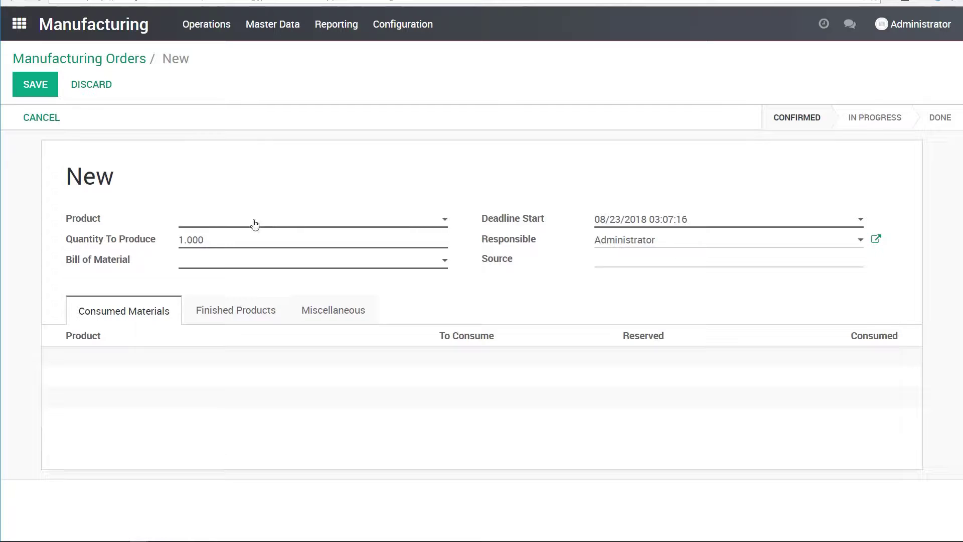
click(254, 224)
text(shelf)
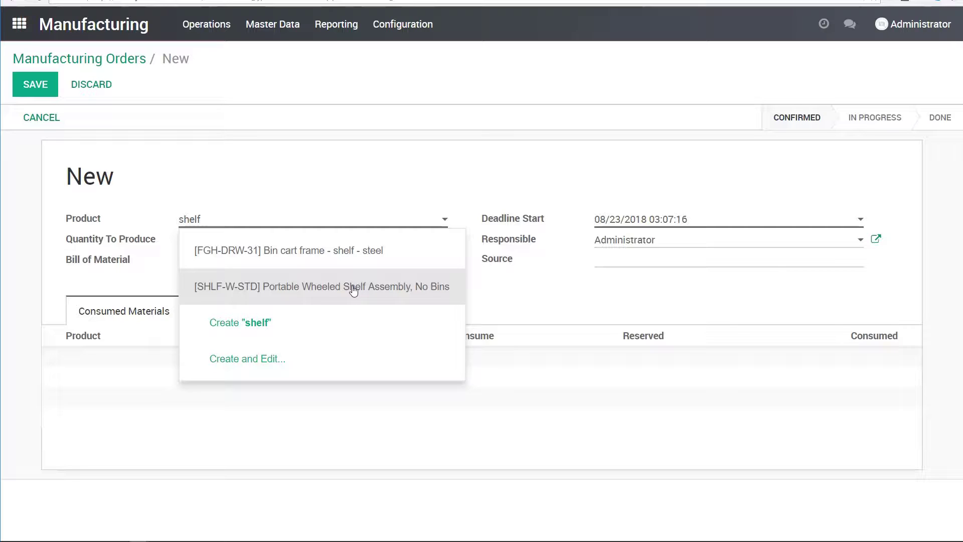
click(353, 288)
drag(249, 234, 141, 232)
text(5)
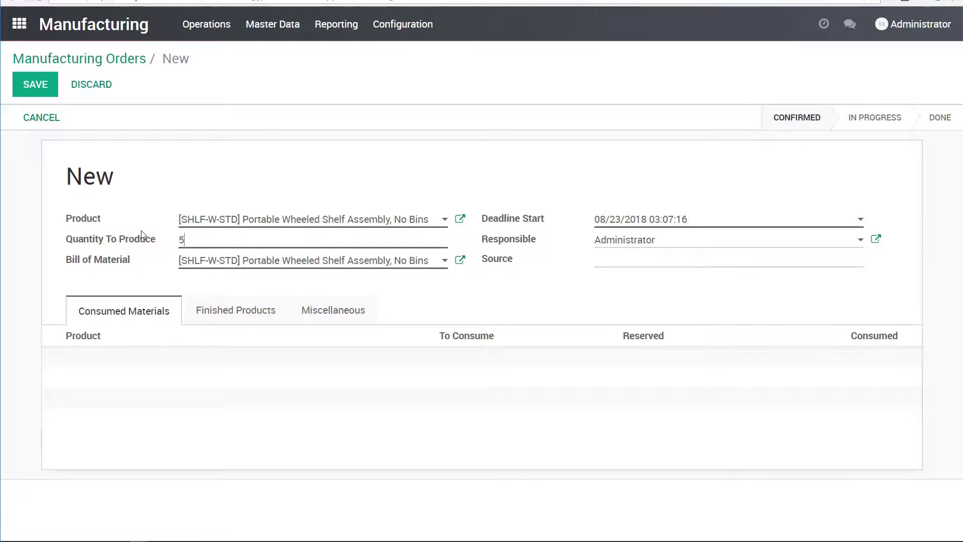
click(39, 88)
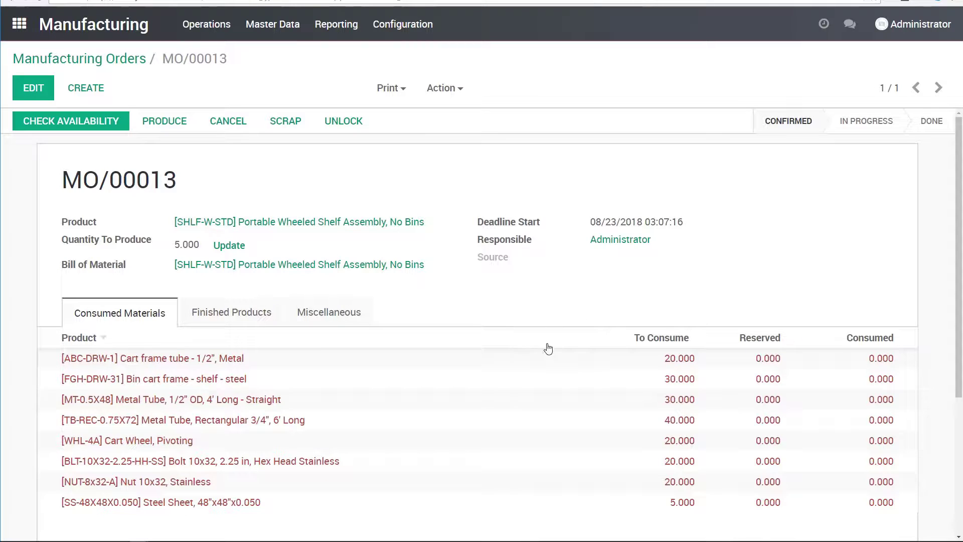
Step: Review the new order's consumed materials and check their availability to reserve them
scroll(301, 301, down, 2)
scroll(151, 200, up, 2)
click(88, 128)
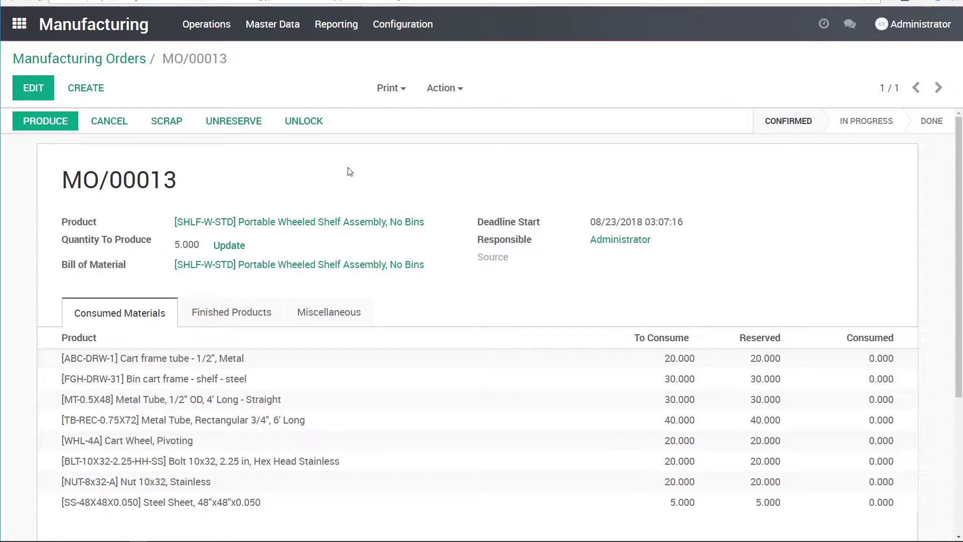
Step: Return to the manufacturing orders list to view the new order's materials availability, and open the application overview
click(108, 59)
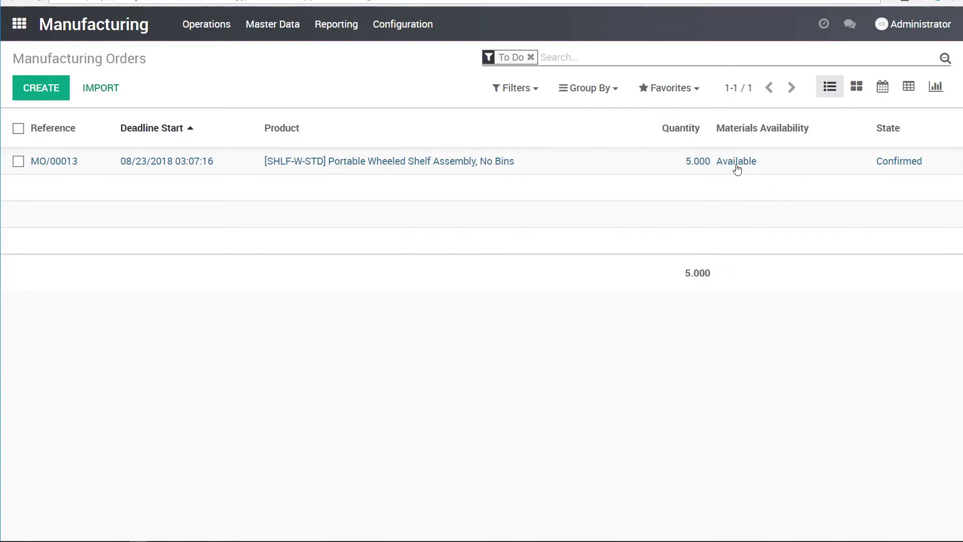
click(19, 24)
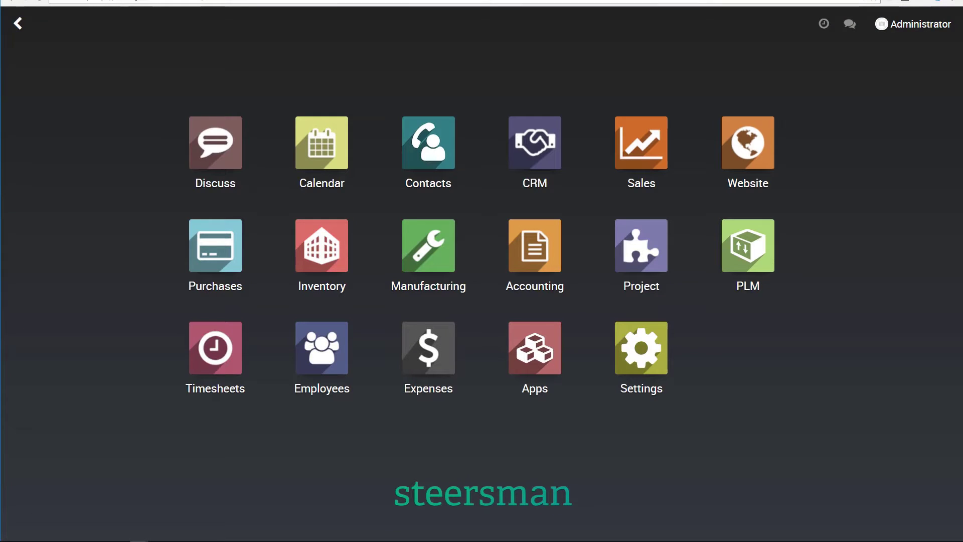